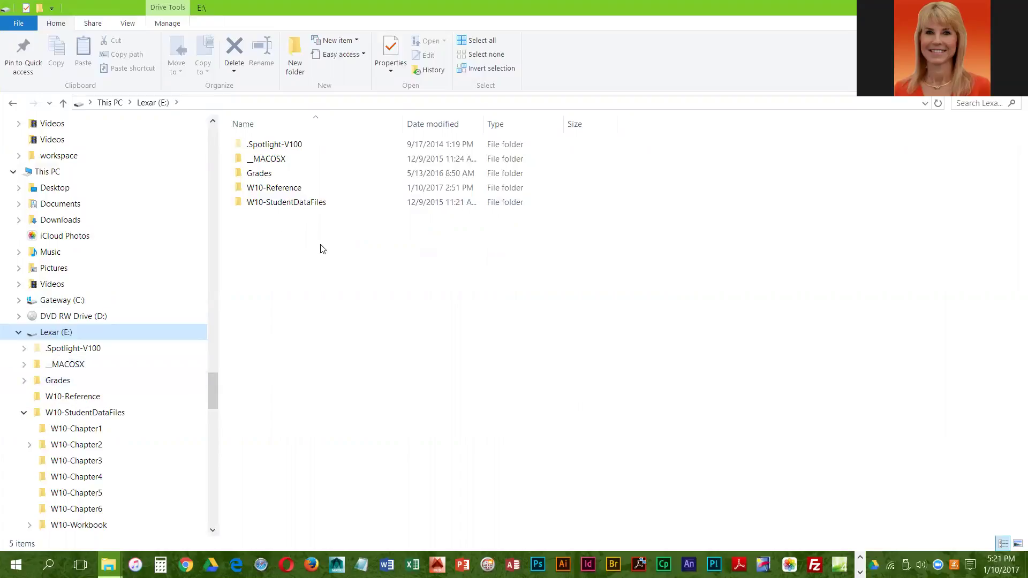
# Search the Lexar (E:) drive for *.txt files and look through the list of matches
pyautogui.click(50, 333)
pyautogui.click(980, 103)
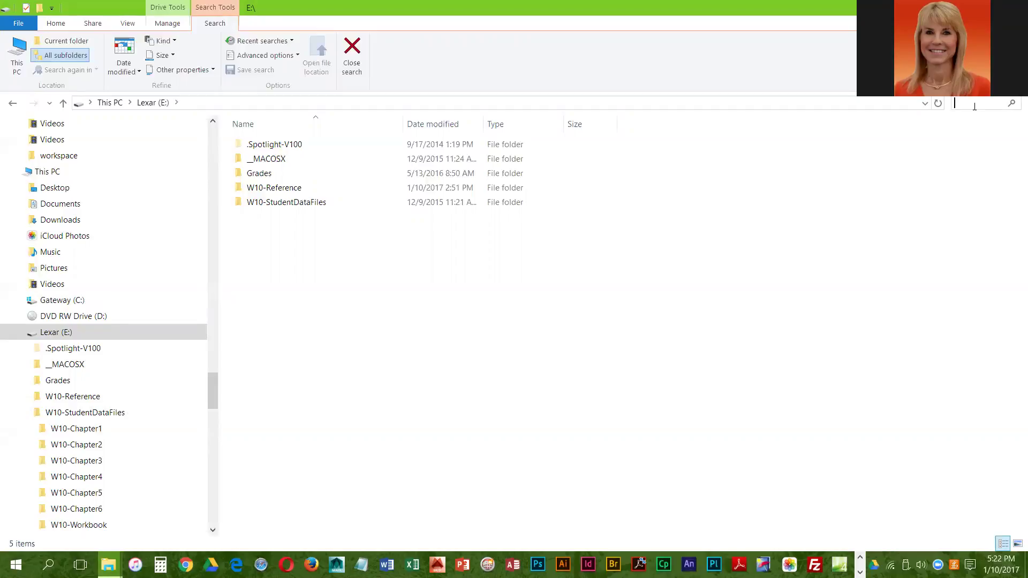
pyautogui.write('*')
pyautogui.press('BackSpace')
pyautogui.write('*')
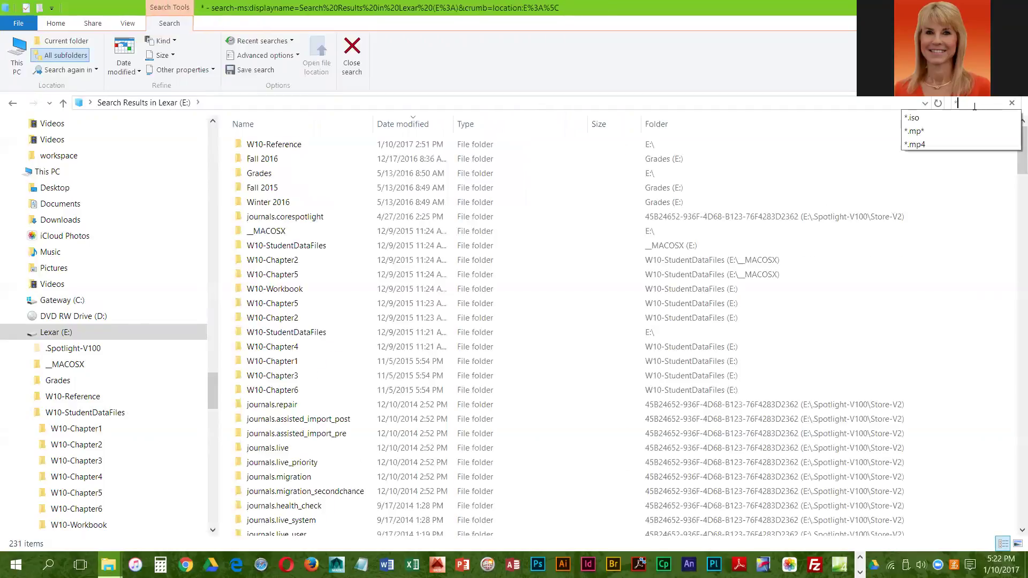
pyautogui.write('.txt')
pyautogui.press('Return')
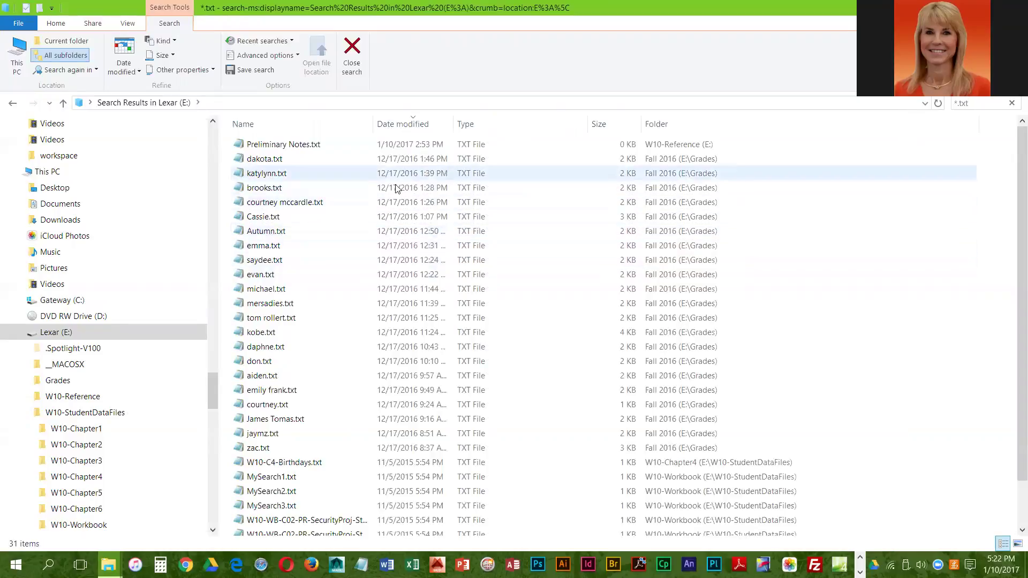
pyautogui.scroll(-2, 294, 386)
pyautogui.scroll(-1, 175, 425)
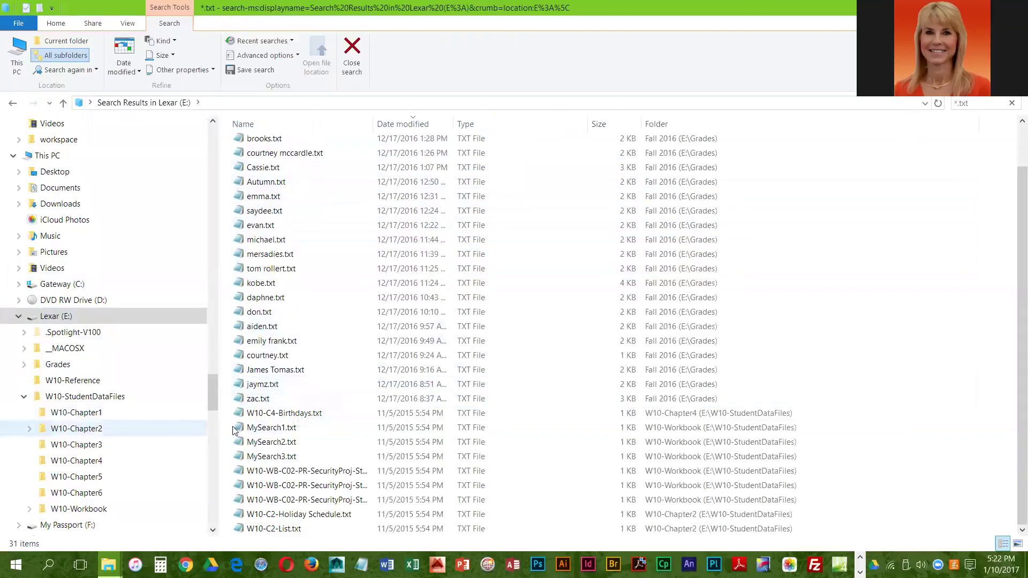
pyautogui.scroll(1, 263, 423)
pyautogui.scroll(1, 264, 424)
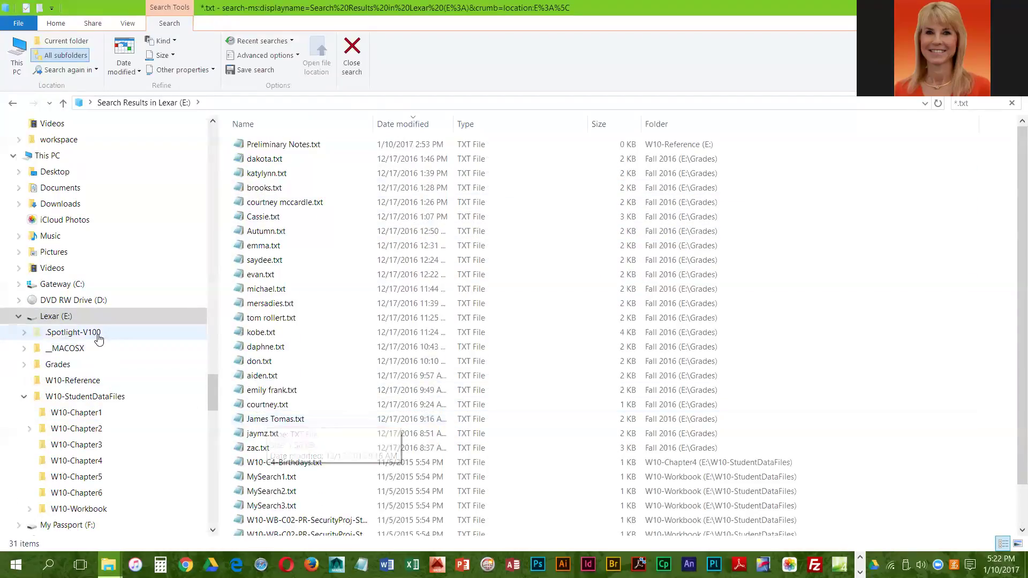
# Search only the W10-StudentDataFiles folder on the Lexar (E:) drive for *.txt files
pyautogui.click(59, 396)
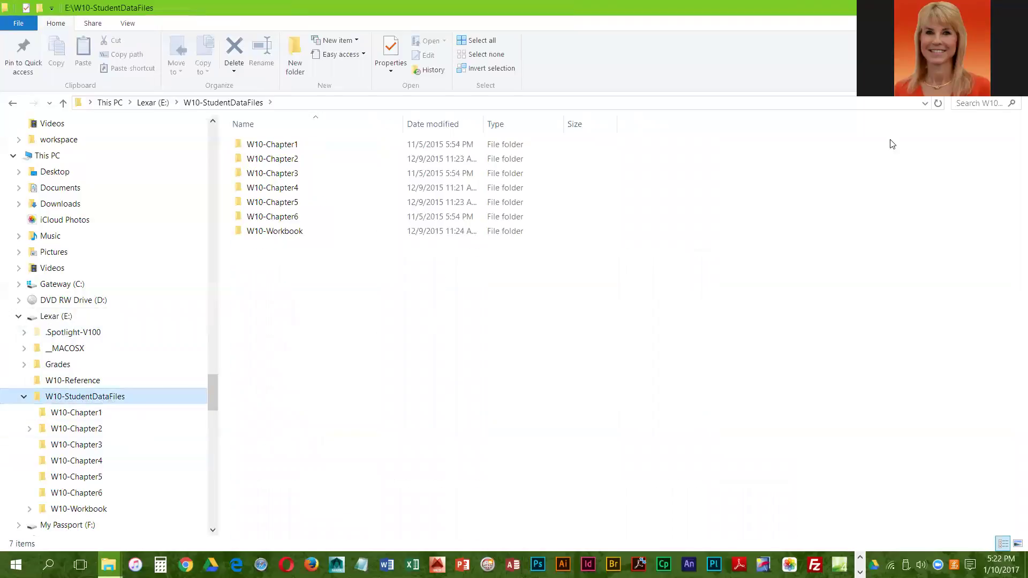
pyautogui.click(980, 104)
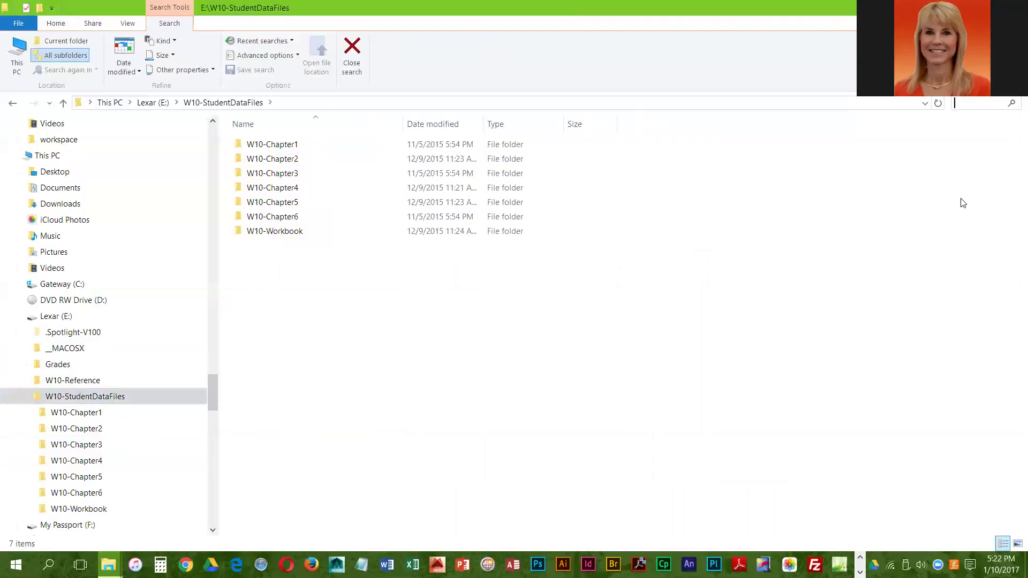
pyautogui.write('*.txt')
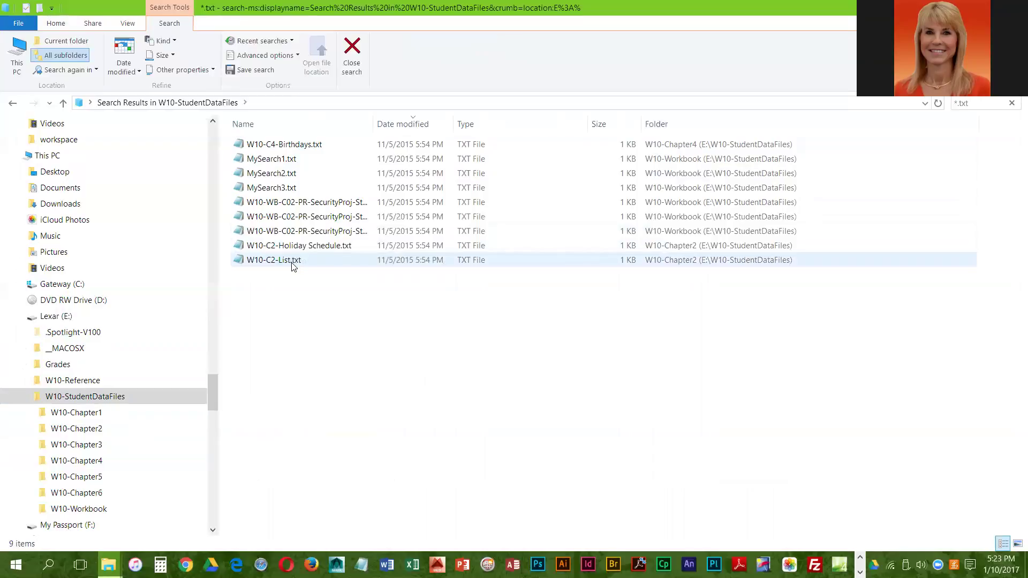
# Copy the three W10-WB-C02-PR-SecurityProj-Status text files from the search results
pyautogui.click(334, 205)
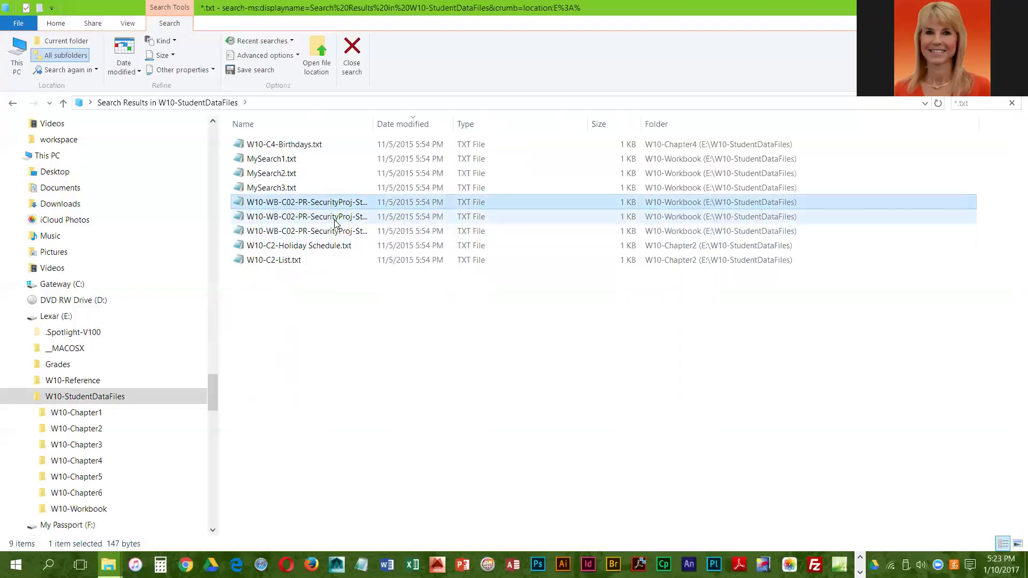
pyautogui.keyDown('shift'); pyautogui.click(332, 233); pyautogui.keyUp('shift')
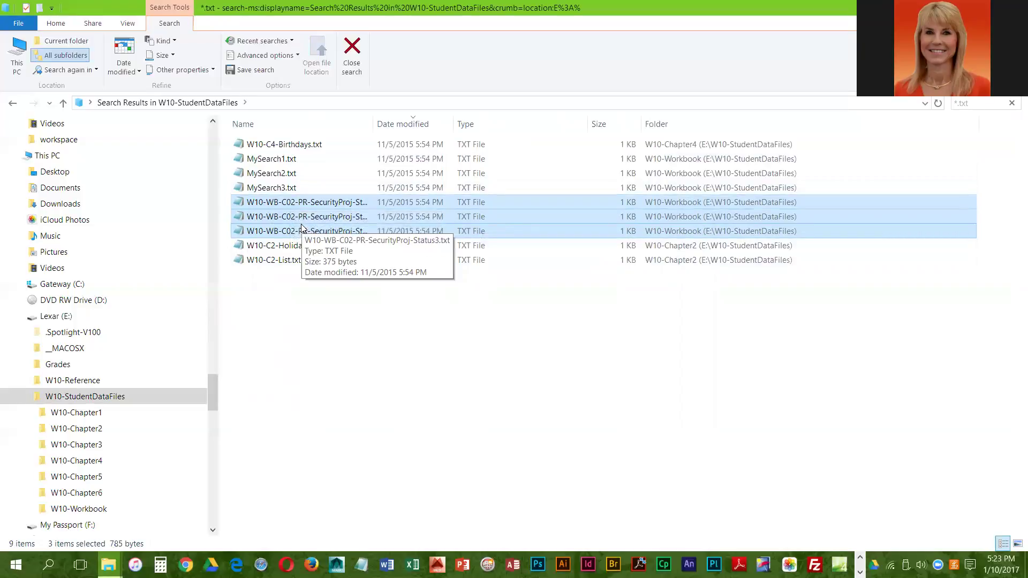
pyautogui.click(56, 23)
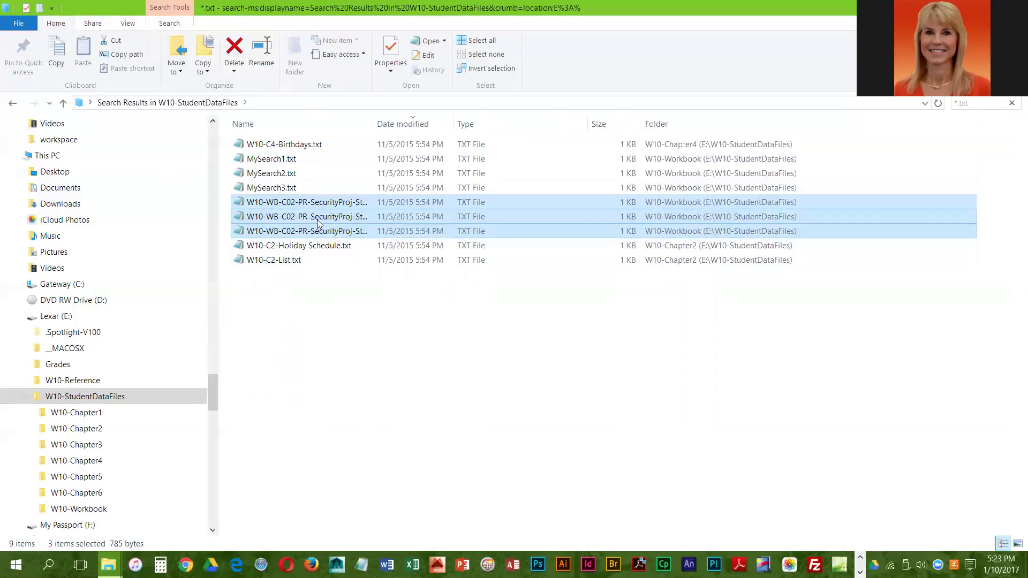
pyautogui.rightClick(343, 220)
# Paste the three copied SecurityProj-Status files into the Documents folder of OneDrive and clear the selection
pyautogui.moveTo(212, 393); pyautogui.dragTo(219, 158)
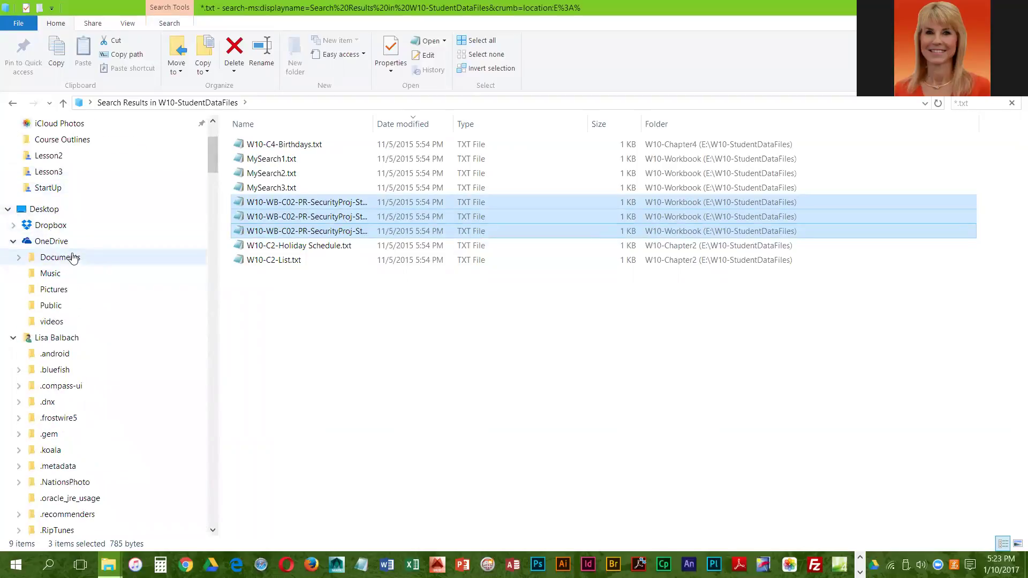
pyautogui.moveTo(214, 158); pyautogui.dragTo(217, 207)
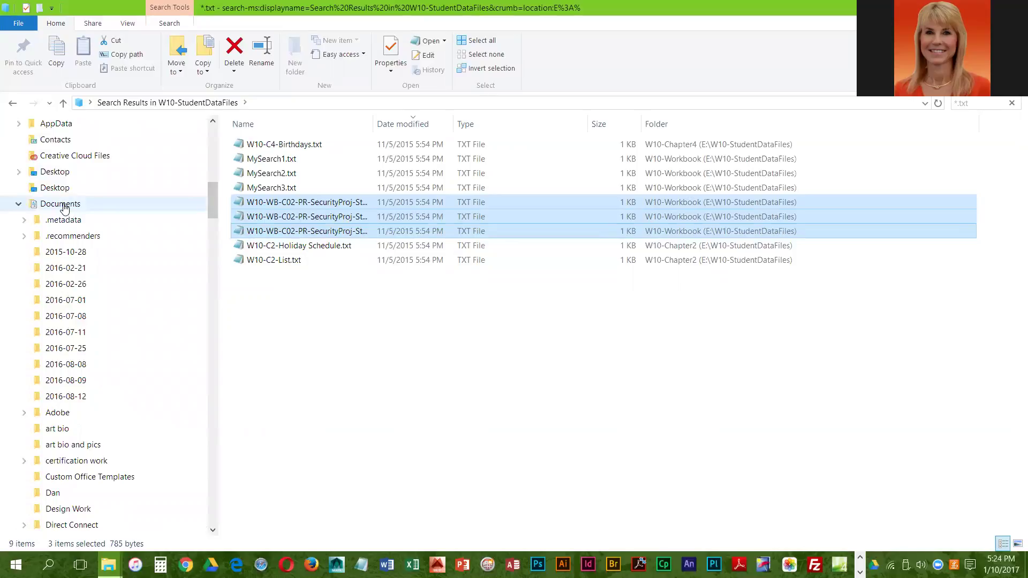
pyautogui.scroll(4, 64, 208)
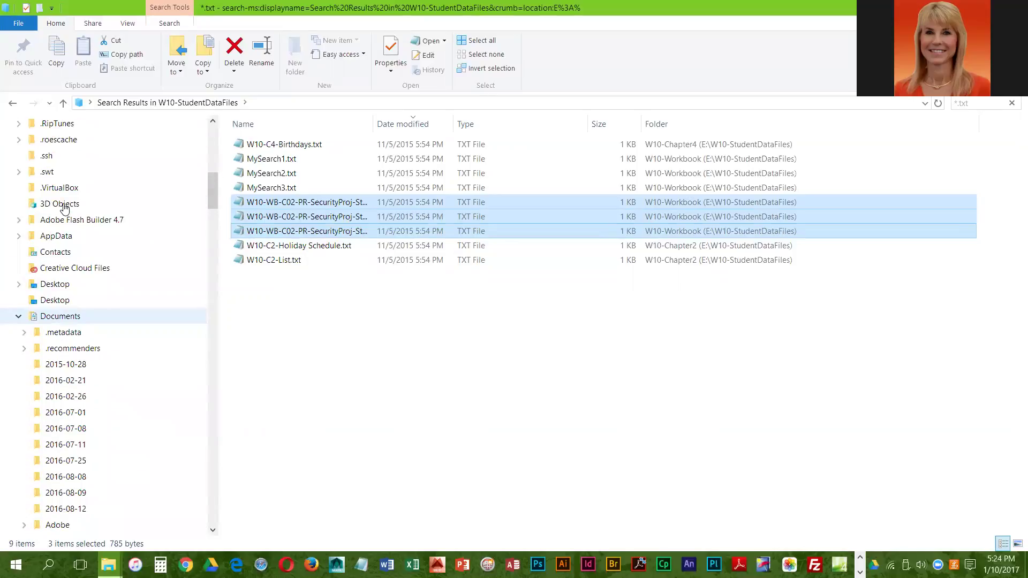
pyautogui.scroll(4, 65, 208)
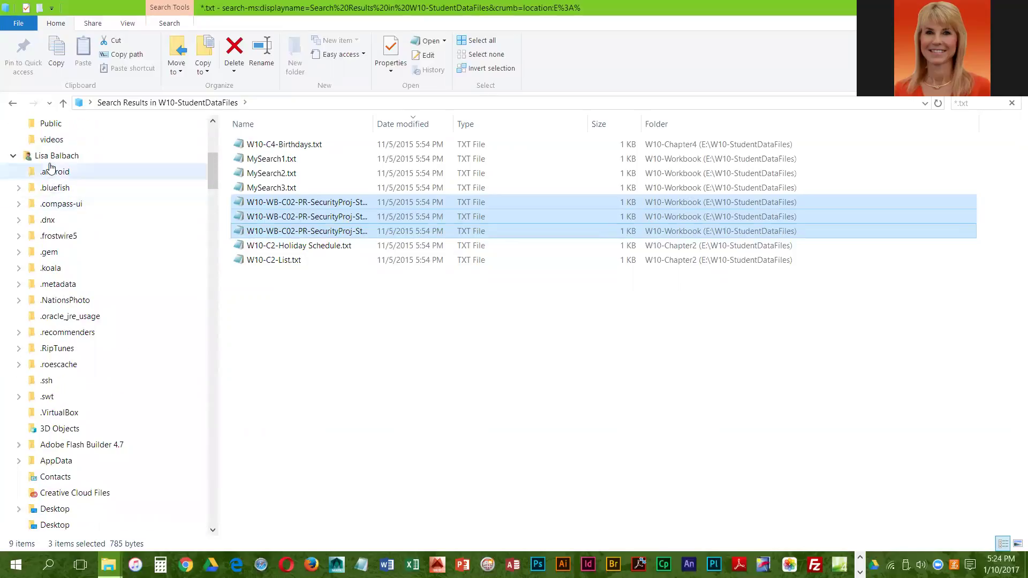
pyautogui.scroll(7, 142, 169)
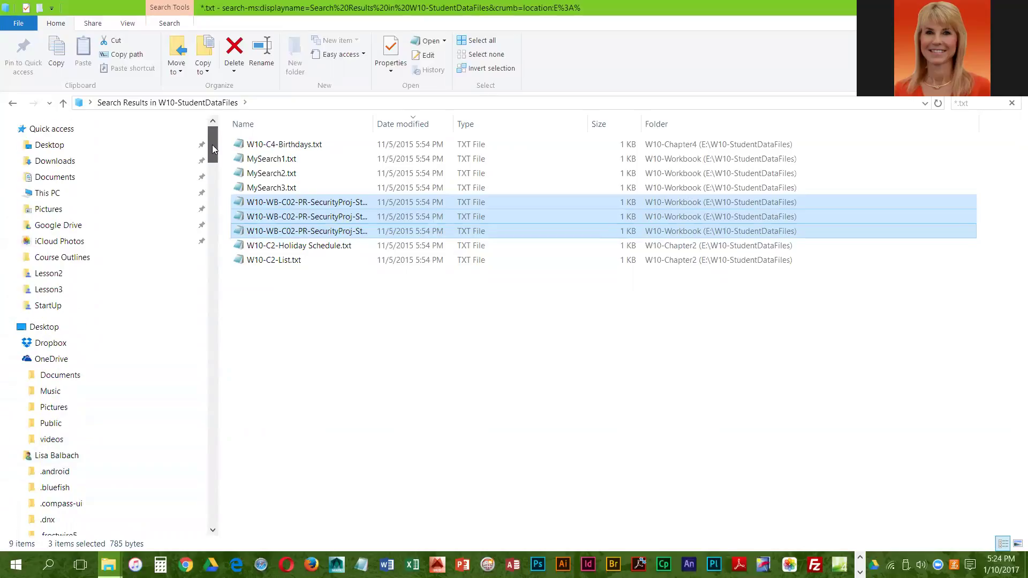
pyautogui.click(59, 179)
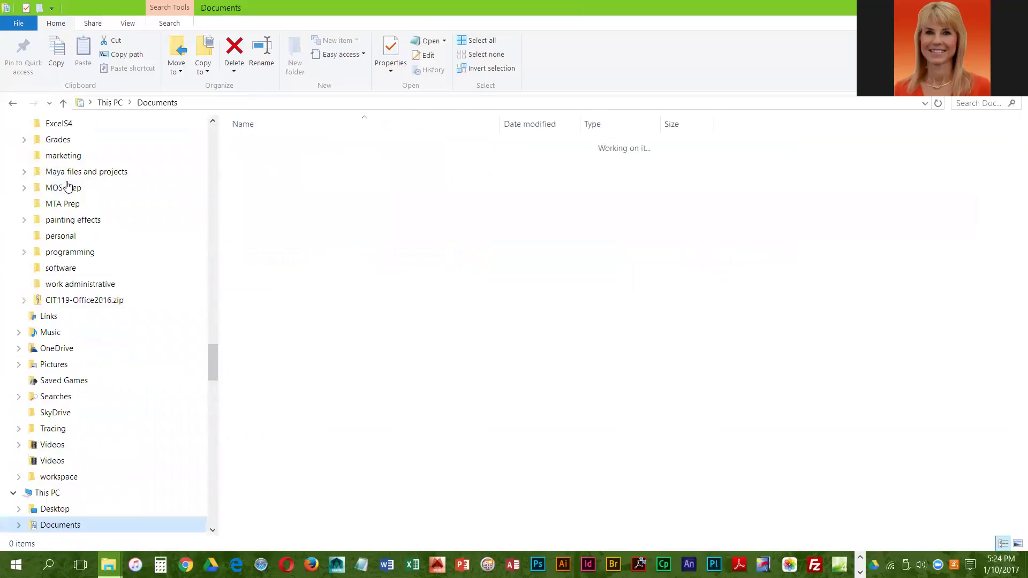
pyautogui.scroll(5, 75, 202)
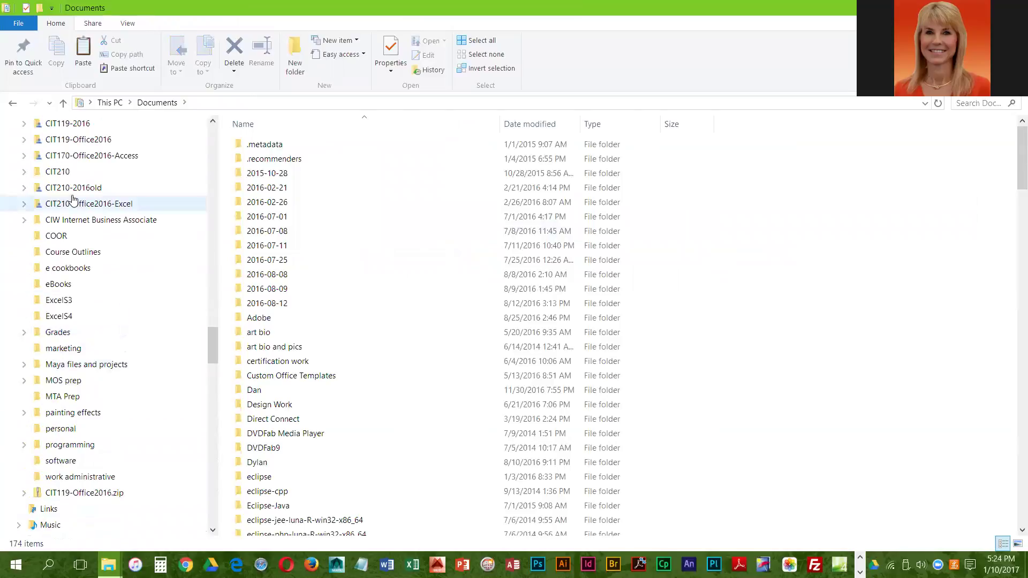
pyautogui.moveTo(210, 337); pyautogui.dragTo(206, 157)
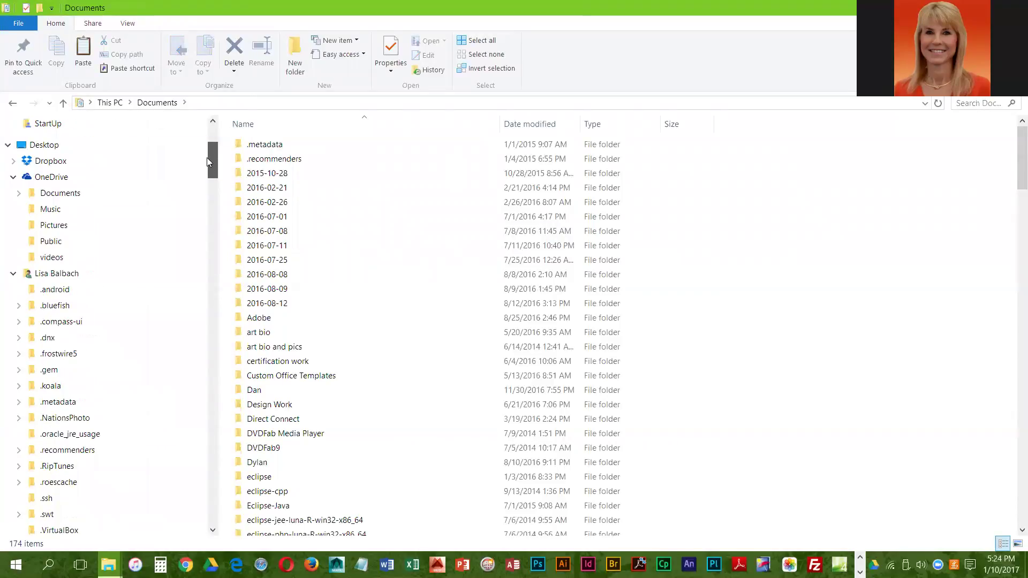
pyautogui.click(60, 194)
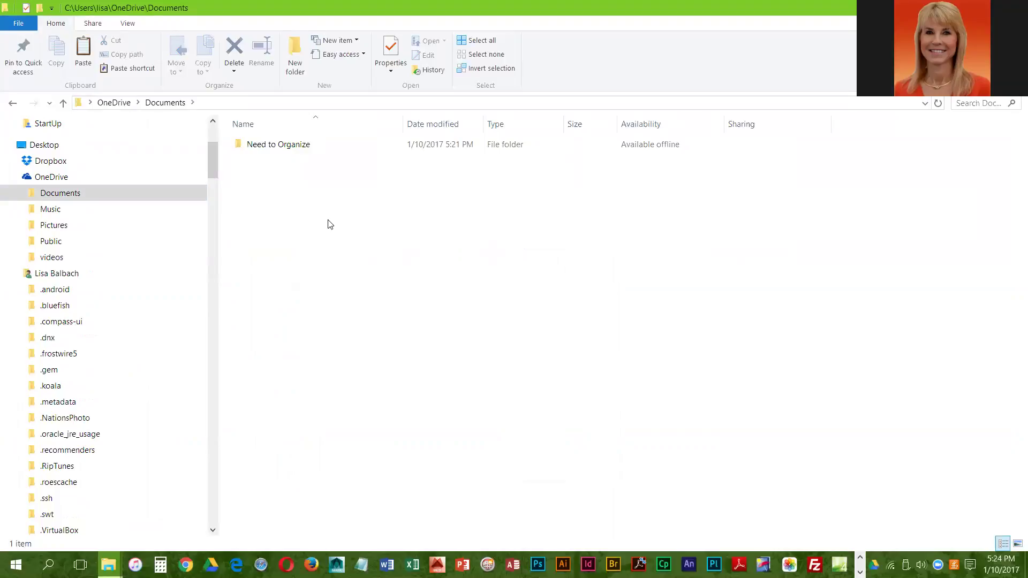
pyautogui.click(83, 54)
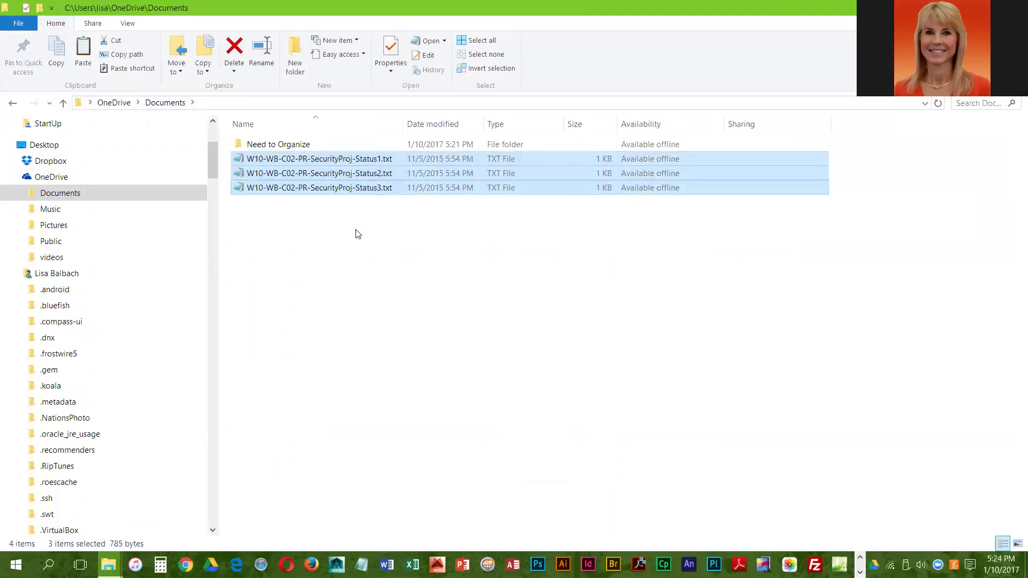
pyautogui.click(358, 234)
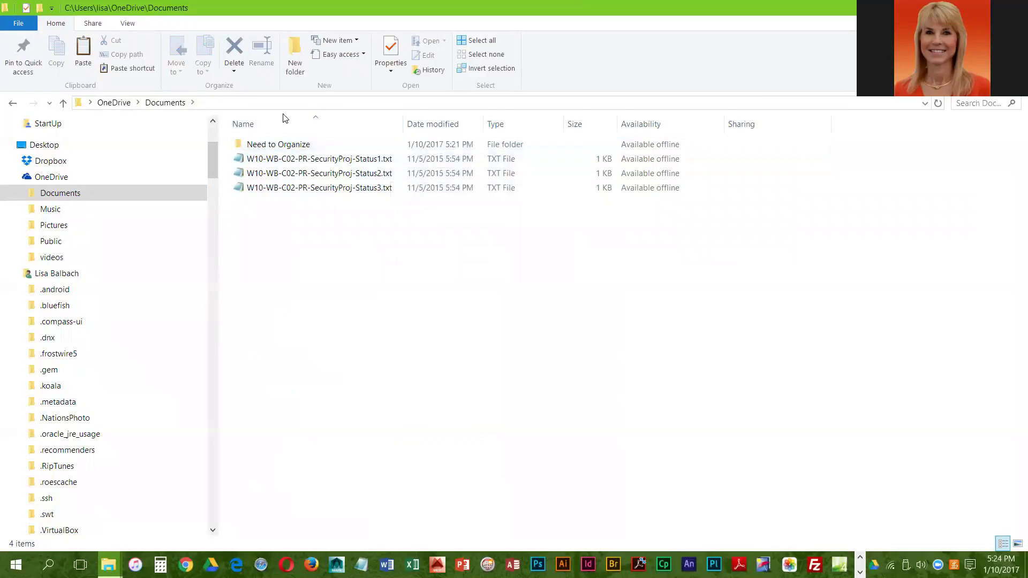
# Snip the folder window showing its View options and the OneDrive Documents files with Snipping Tool, and copy the snip
pyautogui.click(127, 23)
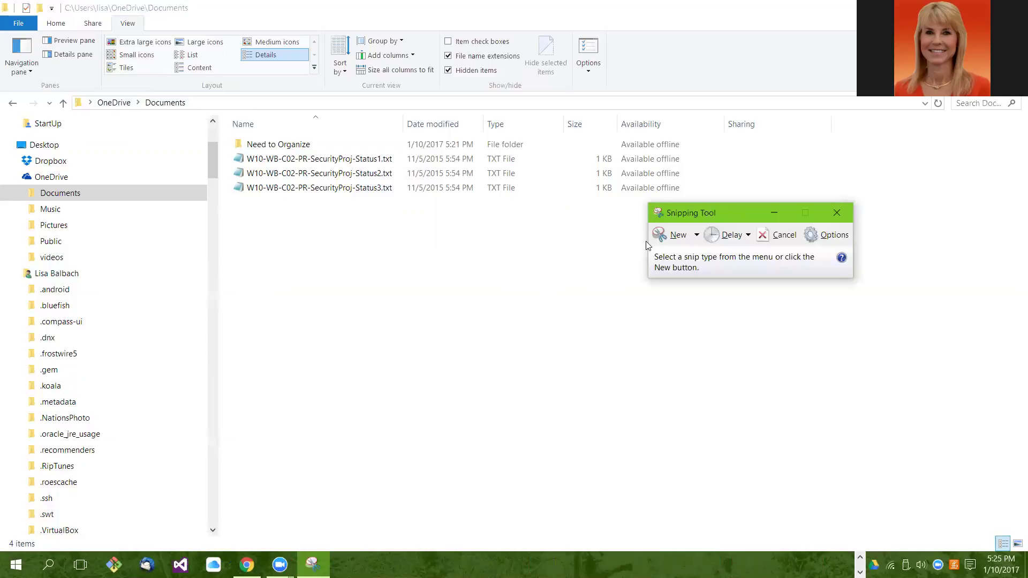
pyautogui.click(678, 235)
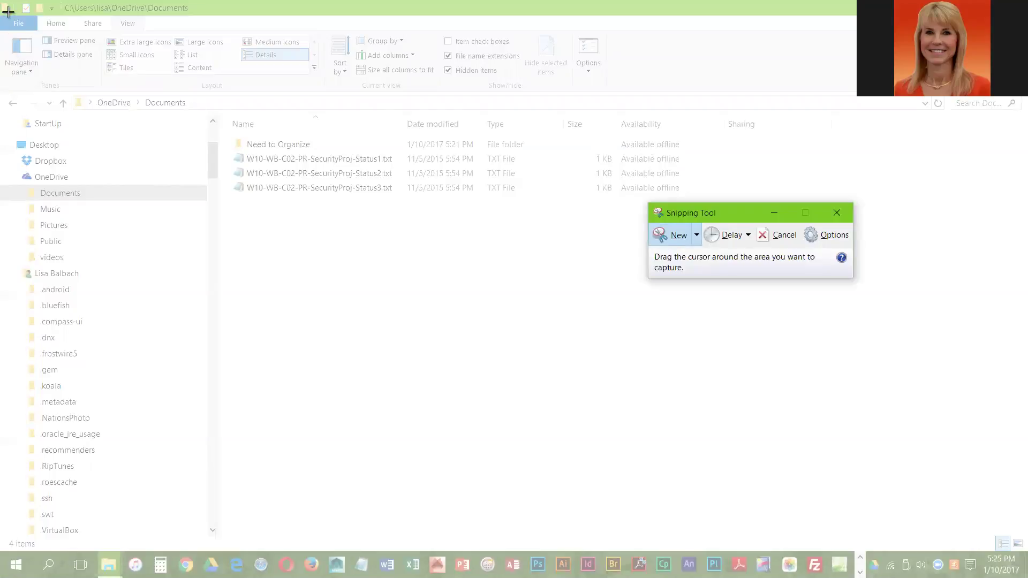
pyautogui.moveTo(1, 1); pyautogui.dragTo(687, 349)
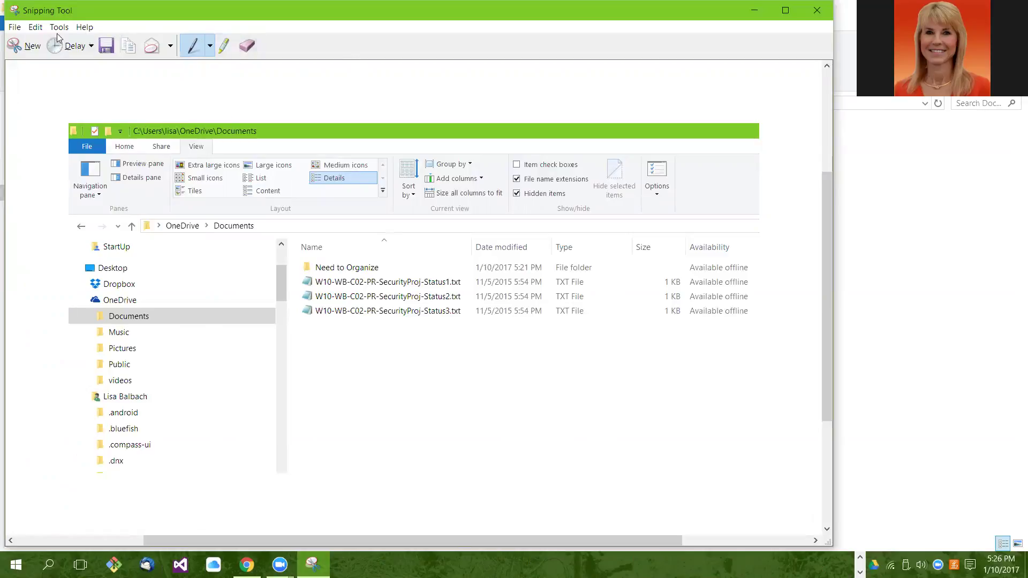
pyautogui.click(36, 26)
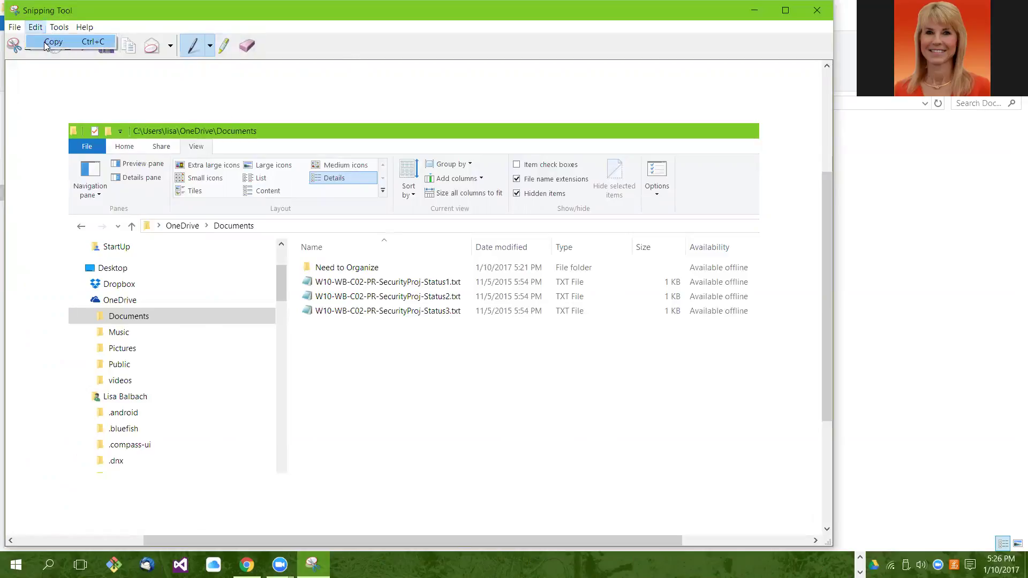
pyautogui.click(44, 42)
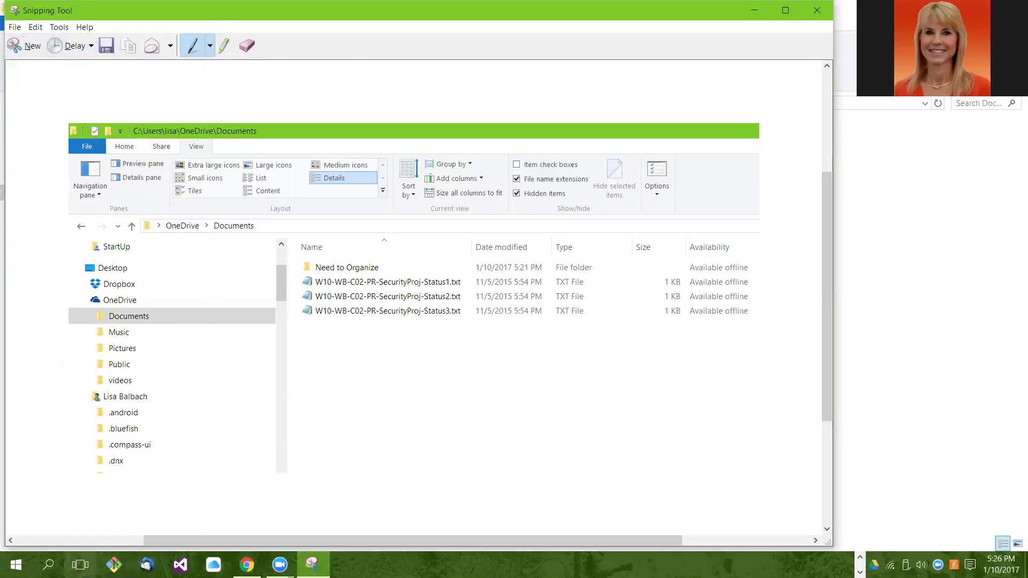
# Switch to Word 2016, create a blank document and paste the copied snip into it
pyautogui.click(48, 565)
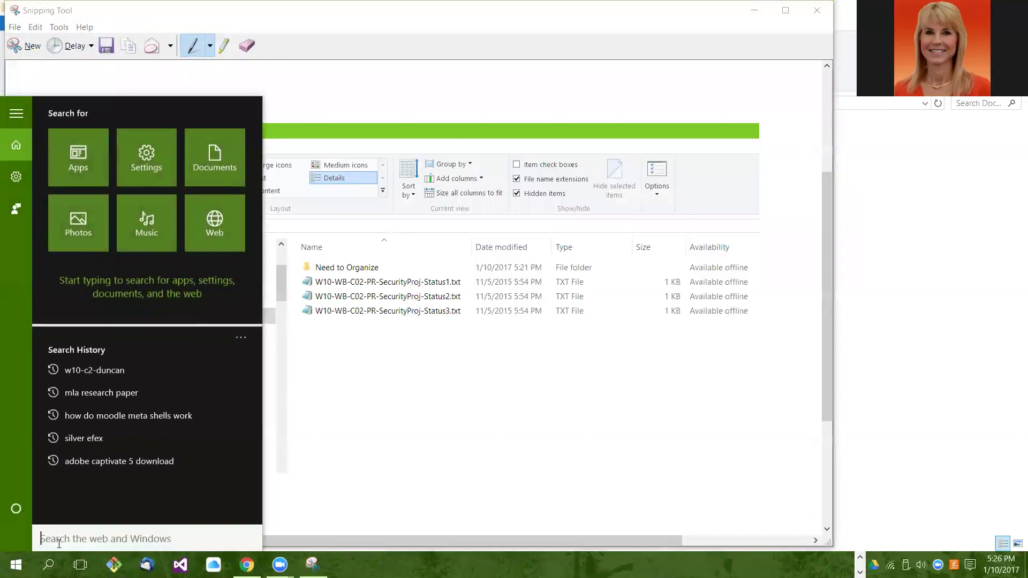
pyautogui.write('word')
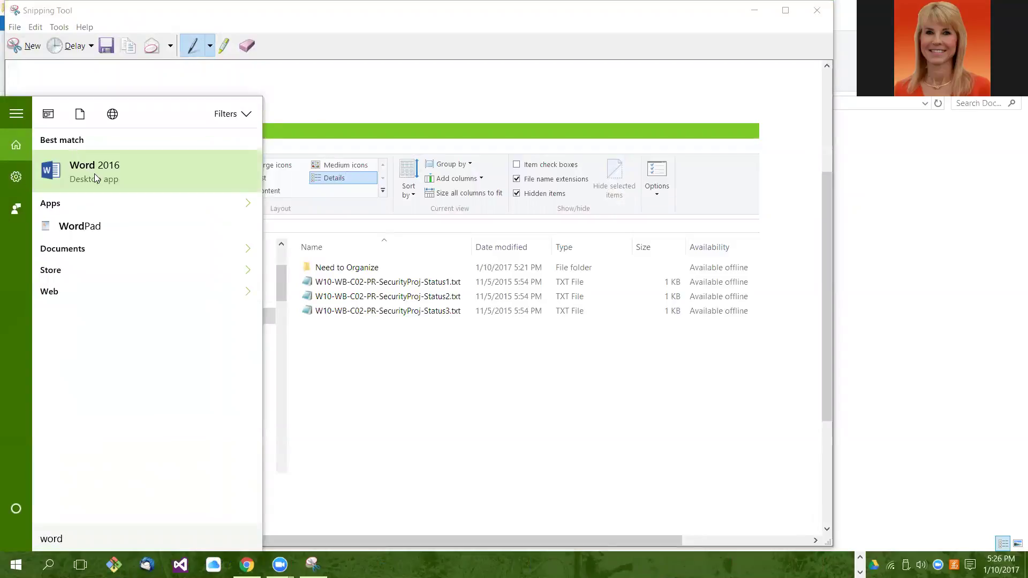
pyautogui.press('Return')
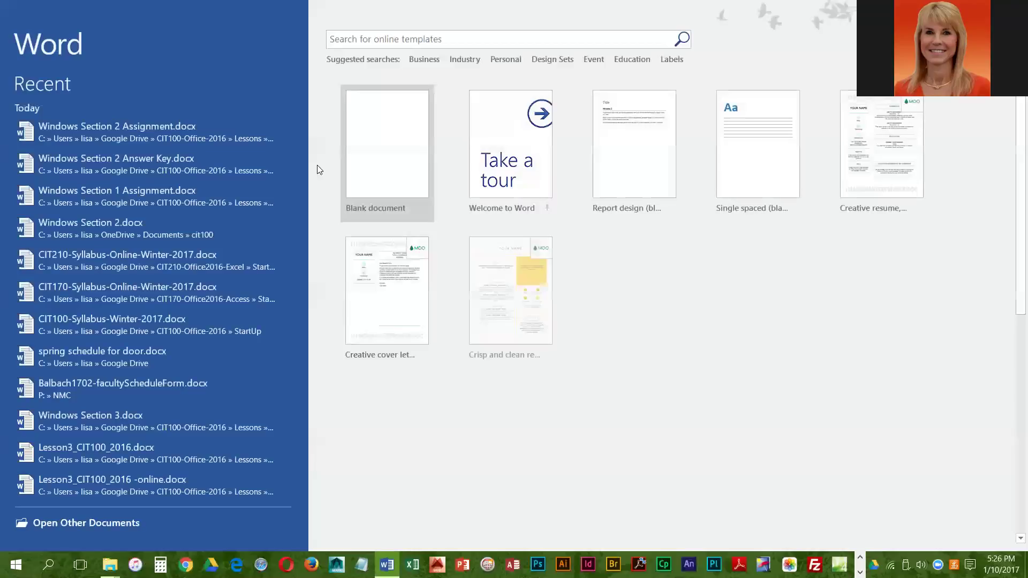
pyautogui.click(366, 143)
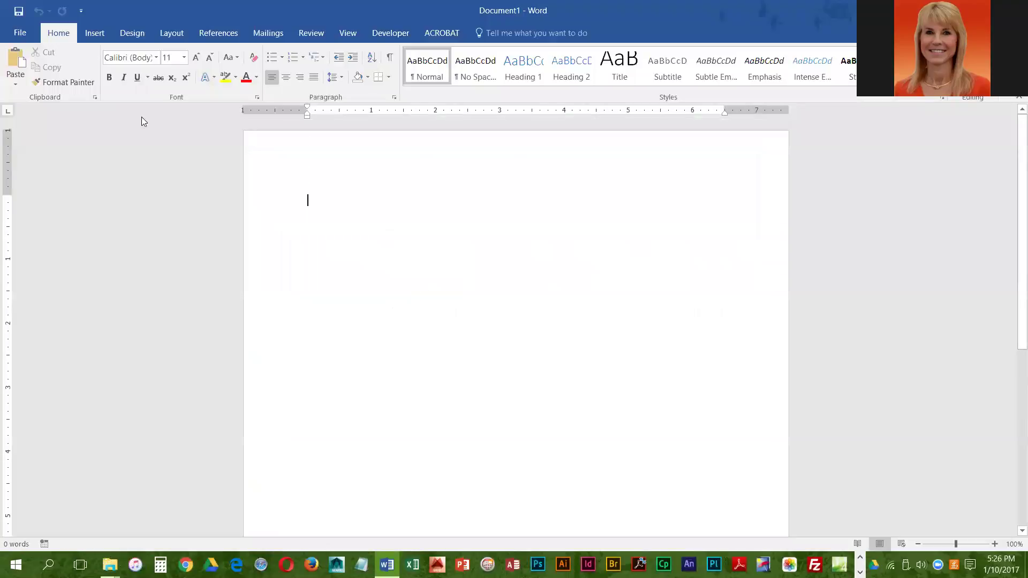
pyautogui.click(15, 54)
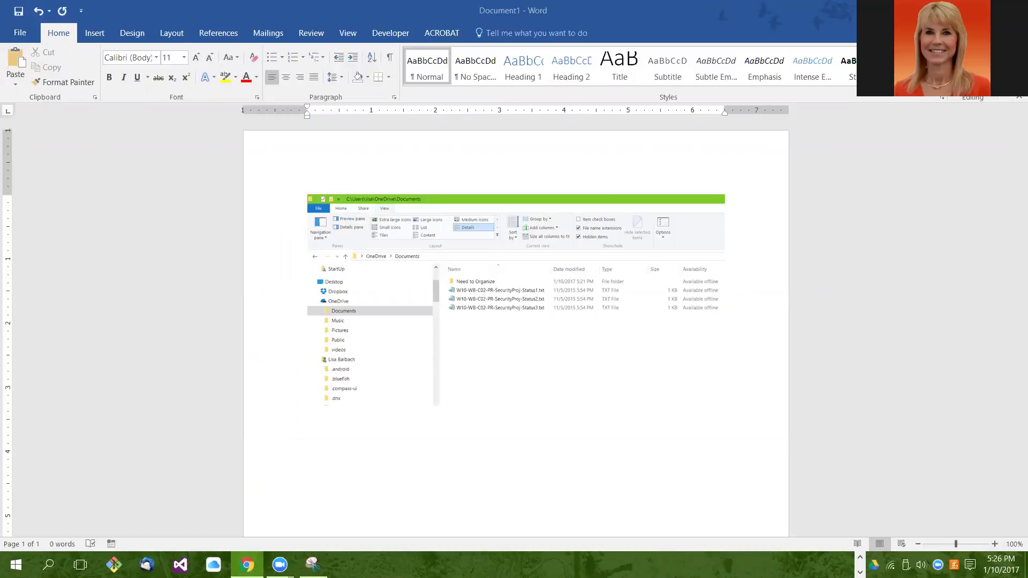
# Start saving the new document under a new name and browse to the OneDrive Documents folder as its location
pyautogui.click(21, 31)
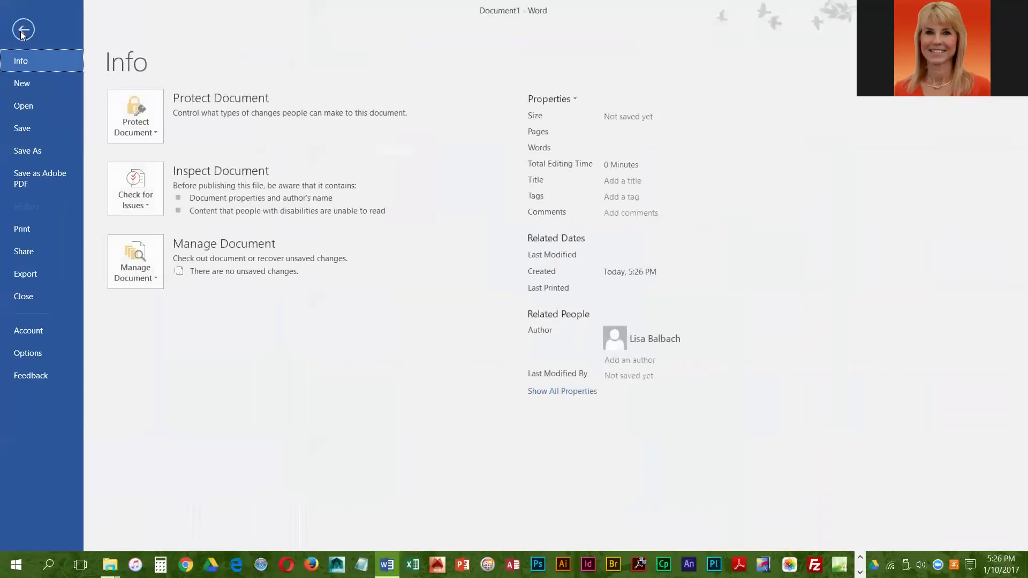
pyautogui.click(38, 155)
pyautogui.click(339, 115)
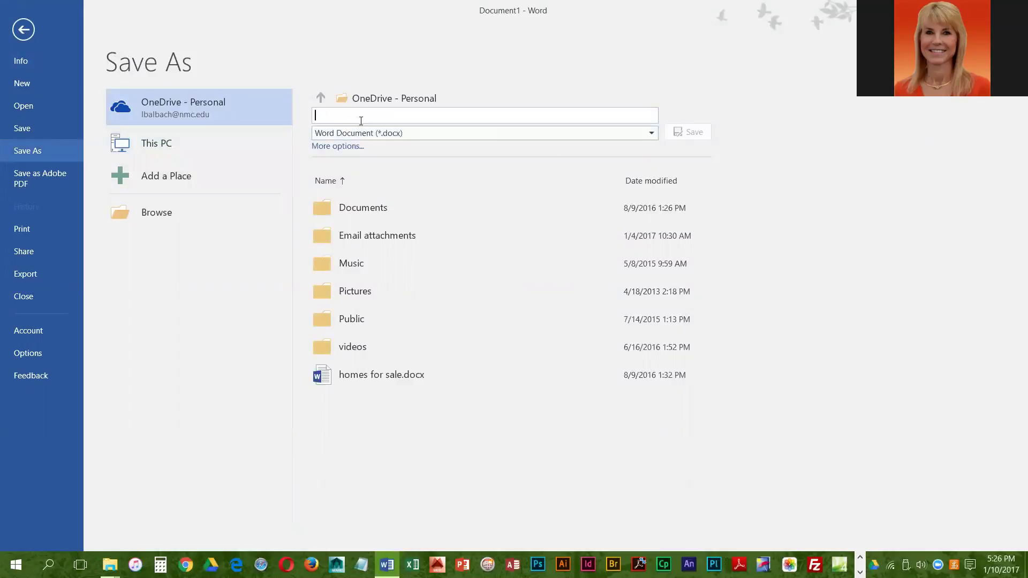
pyautogui.click(171, 211)
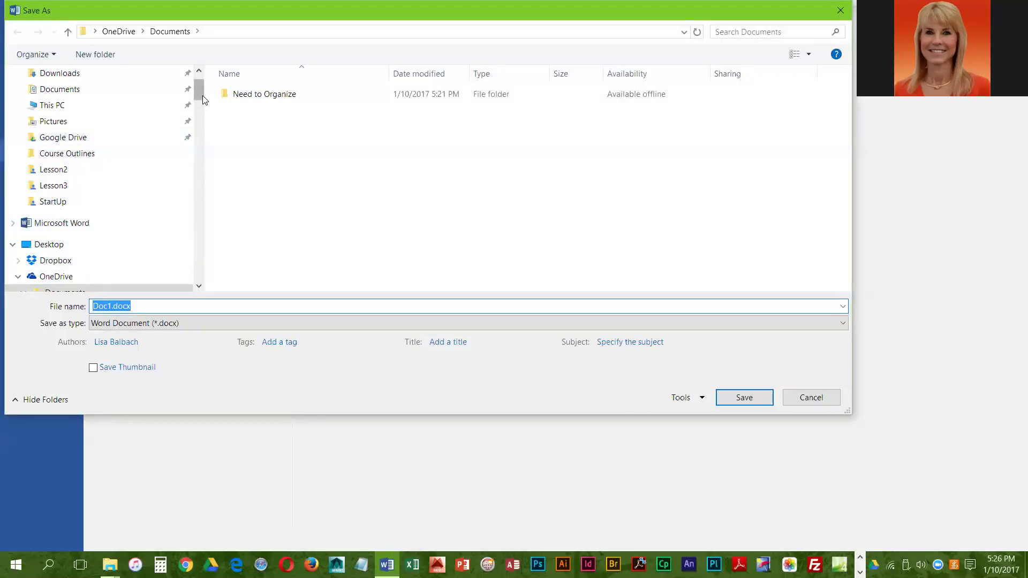
pyautogui.scroll(1, 202, 94)
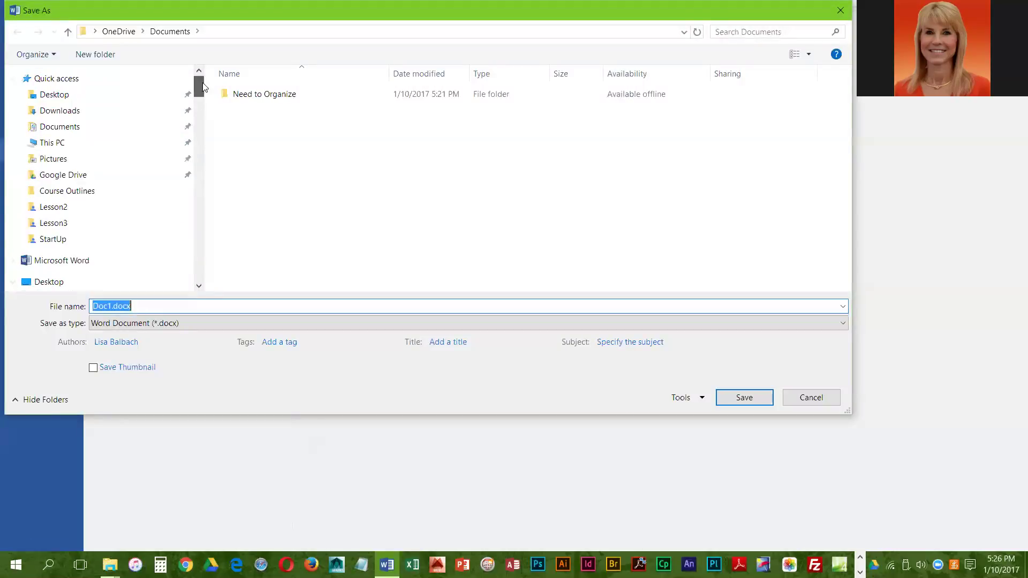
pyautogui.click(65, 128)
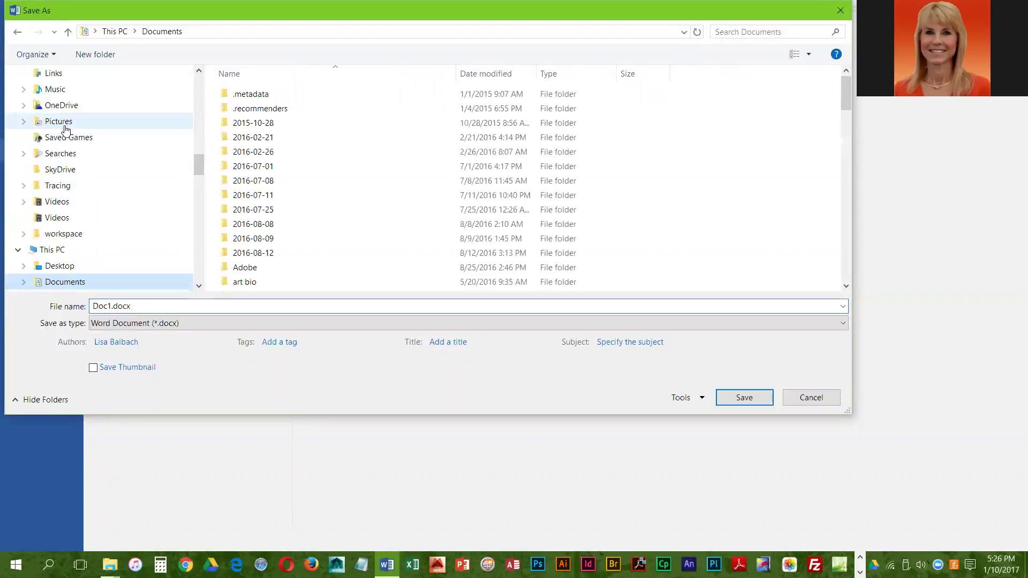
pyautogui.scroll(7, 65, 129)
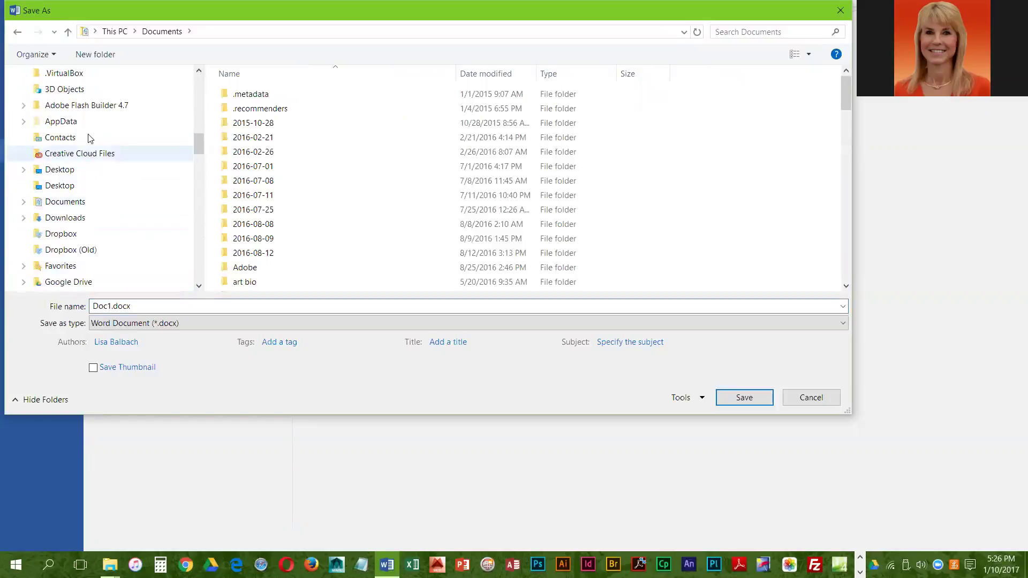
pyautogui.scroll(8, 85, 121)
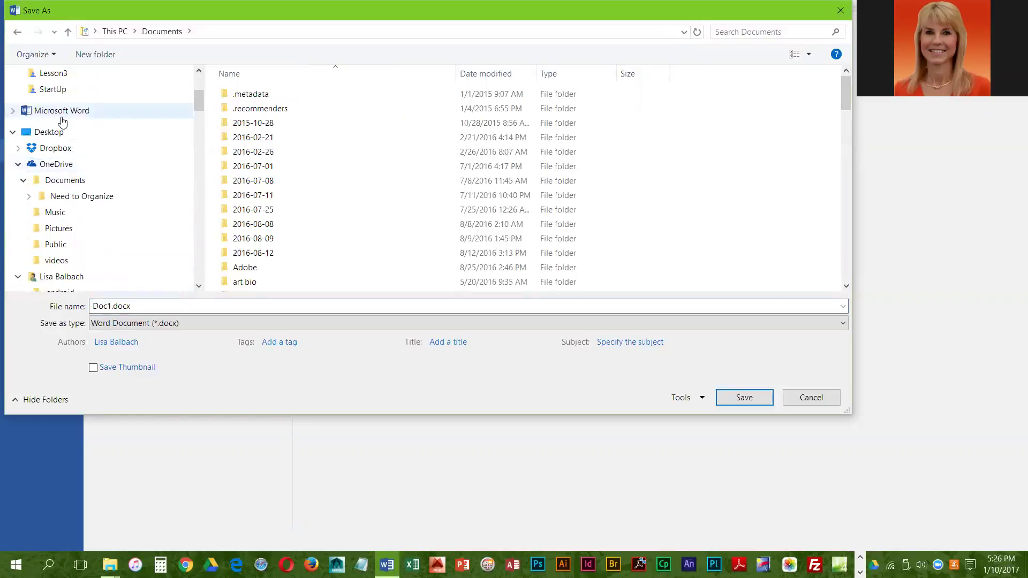
pyautogui.click(63, 180)
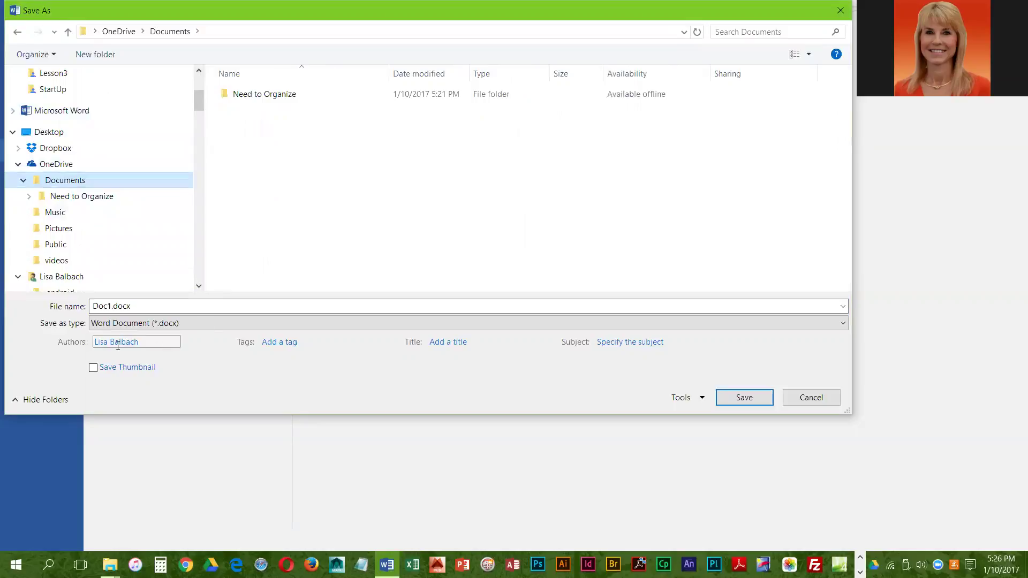
# Name the document WindowsChapter2-App1 and save it as a Word document in the chosen folder
pyautogui.click(123, 308)
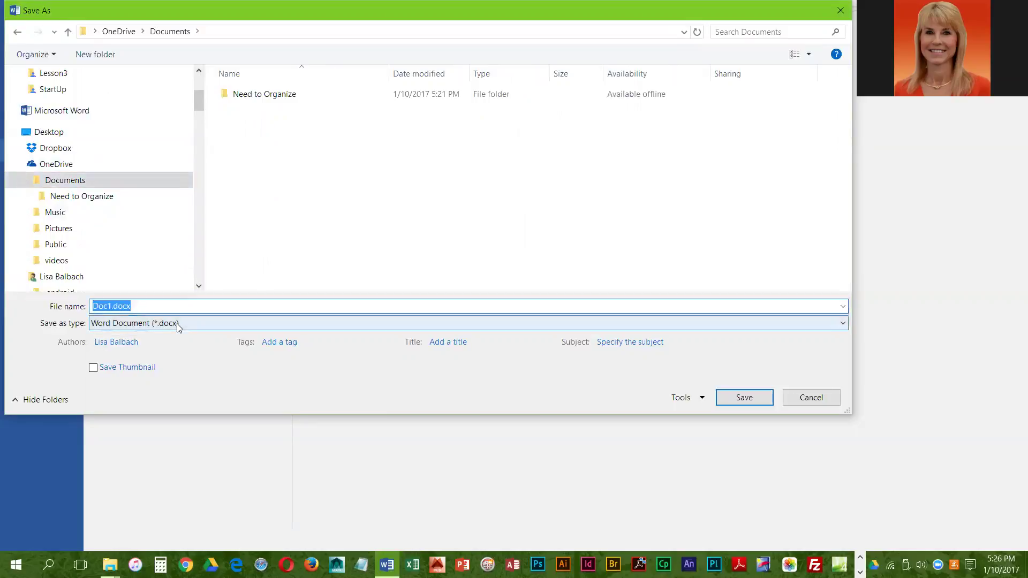
pyautogui.write('Widnows')
pyautogui.press('BackSpace')
pyautogui.press('BackSpace')
pyautogui.press('BackSpace')
pyautogui.press('BackSpace')
pyautogui.press('BackSpace')
pyautogui.write('ndow')
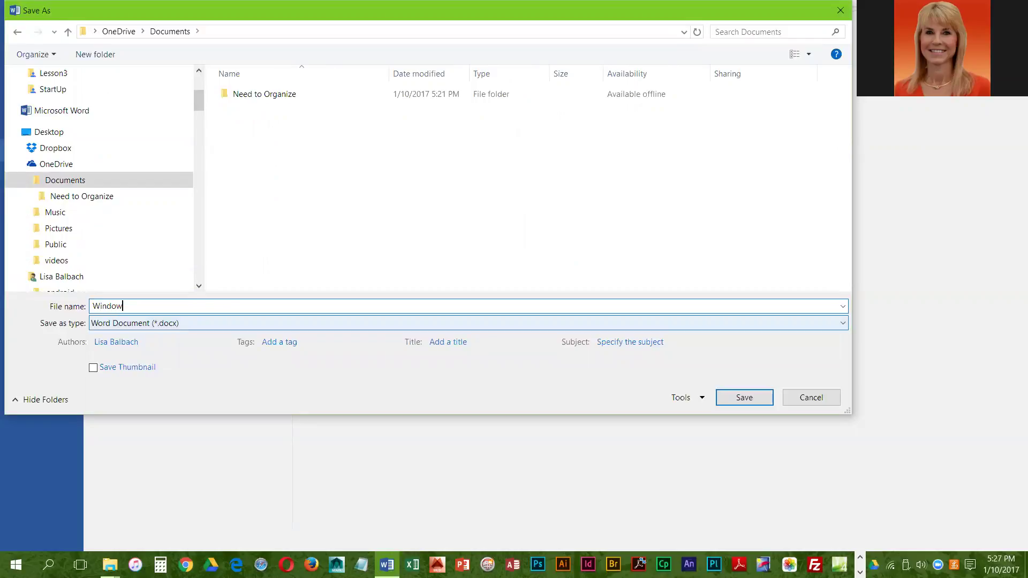
pyautogui.write('sChapter2-App1')
pyautogui.click(744, 398)
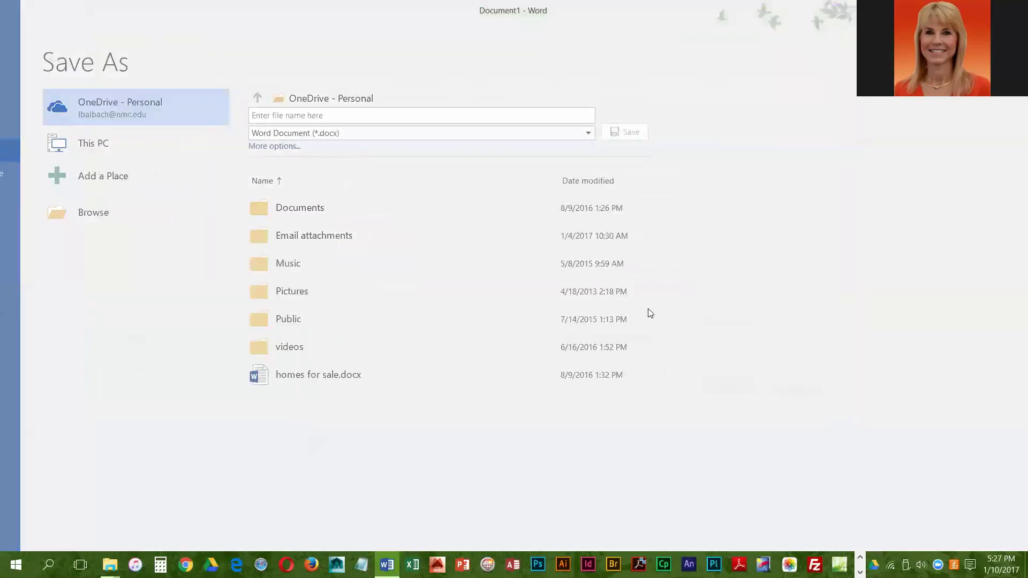